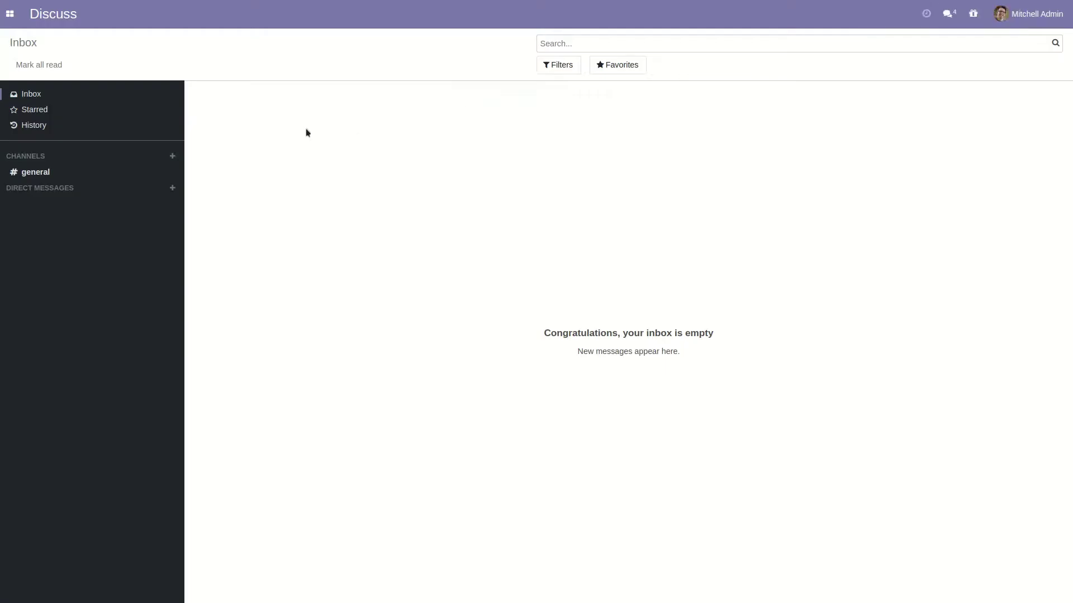
Open the general settings and review the WhatsApp Instance ID and WhatsApp Token fields in the WhatsApp Chat API login credentials
{"action": "left_click", "coordinate": [10, 13]}
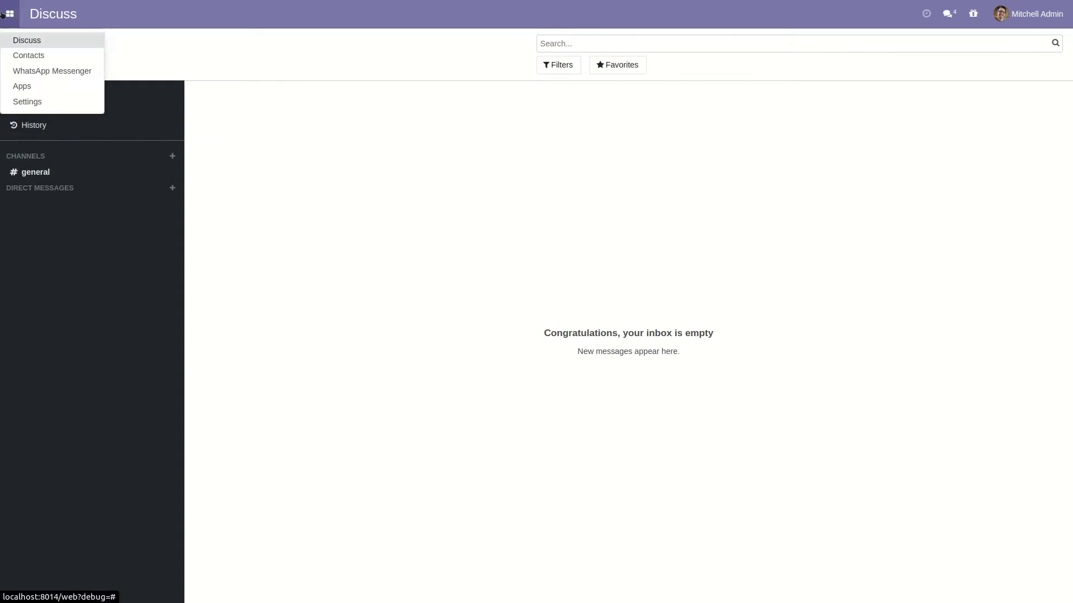
{"action": "left_click", "coordinate": [28, 102]}
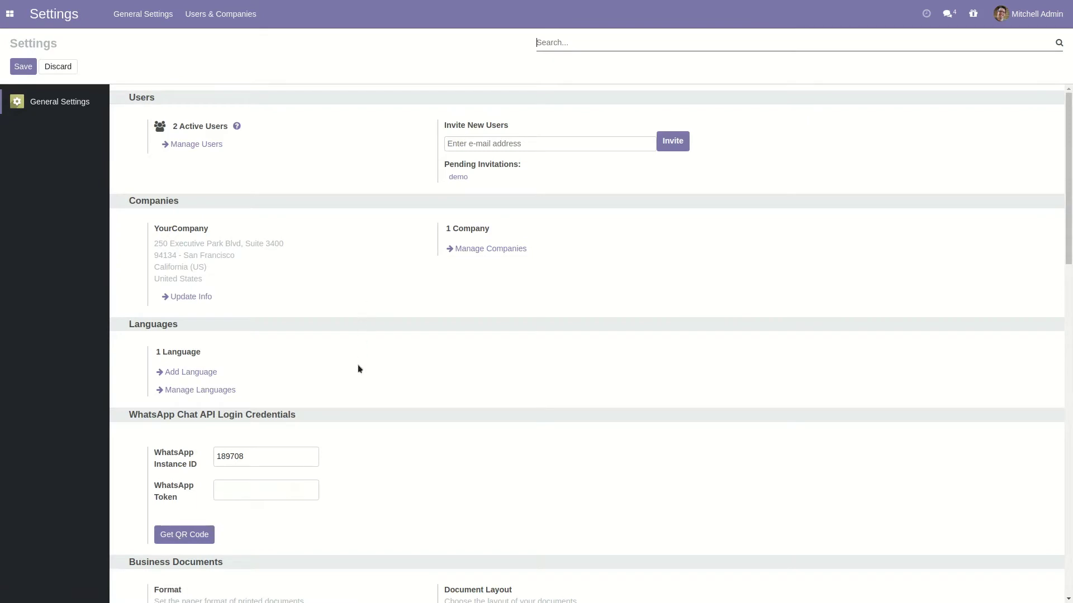
{"action": "left_click_drag", "start_coordinate": [219, 457], "coordinate": [264, 457]}
{"action": "left_click", "coordinate": [250, 457]}
{"action": "left_click", "coordinate": [263, 457]}
{"action": "triple_click", "coordinate": [156, 454]}
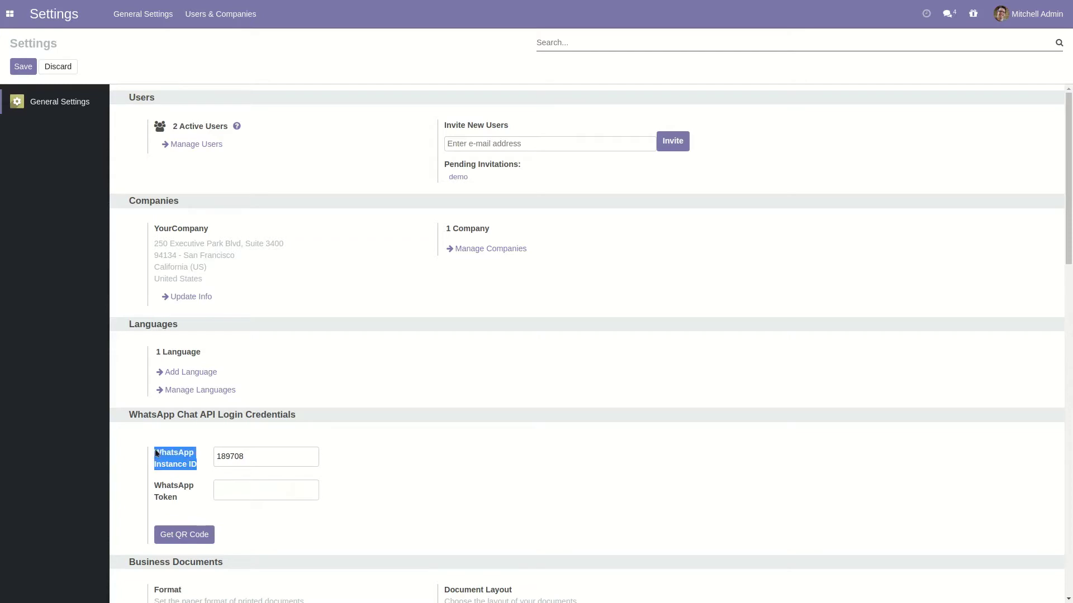
{"action": "left_click", "coordinate": [157, 454]}
{"action": "triple_click", "coordinate": [164, 491]}
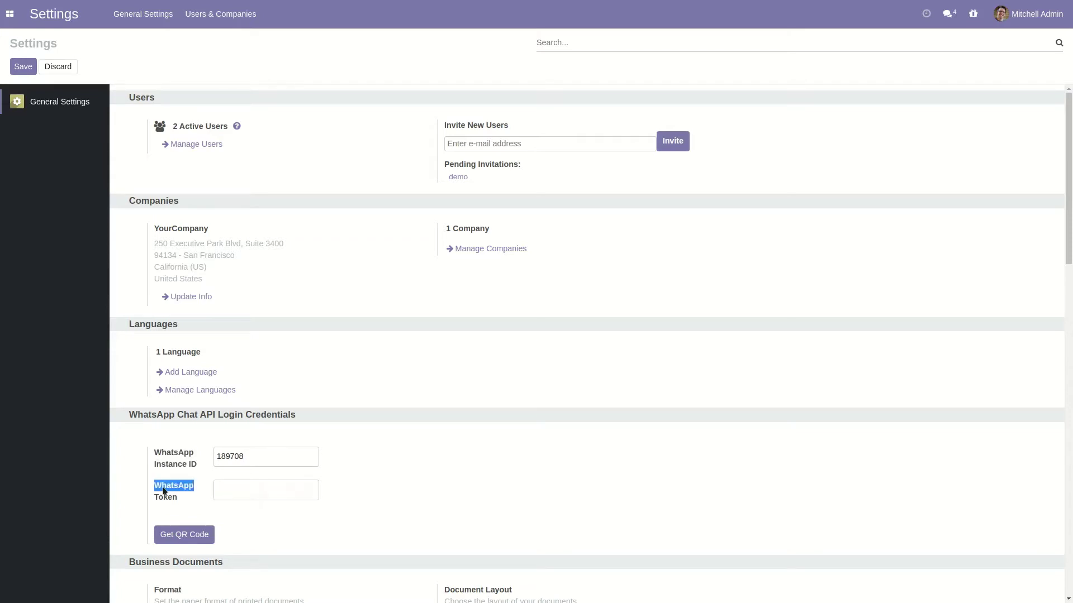
{"action": "left_click", "coordinate": [203, 497]}
Get the WhatsApp login QR code, close it, and check the login authentication in the credentials section
{"action": "scroll", "coordinate": [391, 460], "scroll_direction": "down", "scroll_amount": 1}
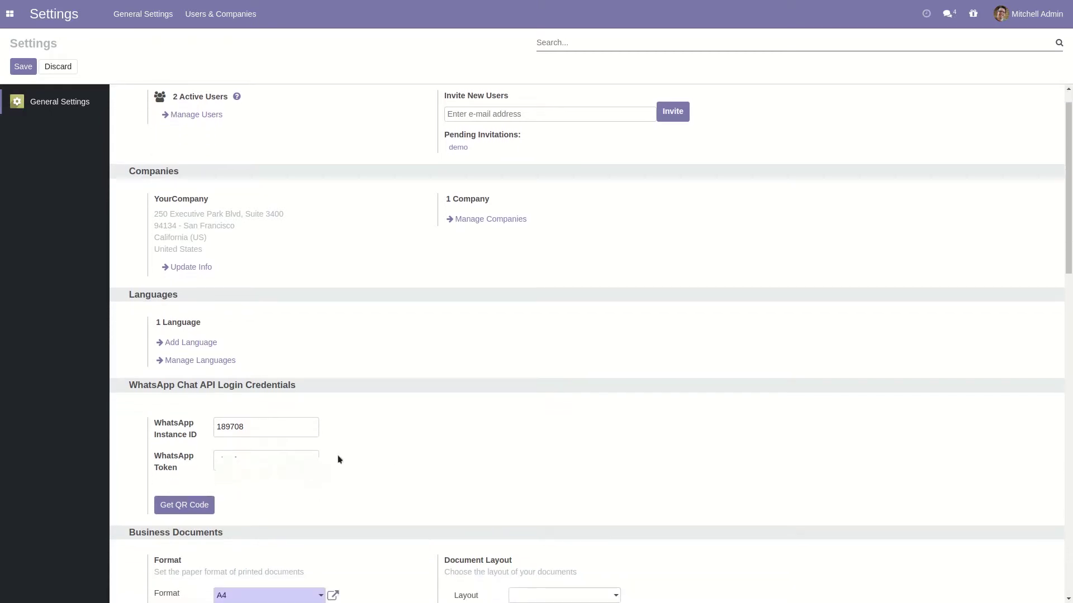
{"action": "left_click", "coordinate": [197, 506]}
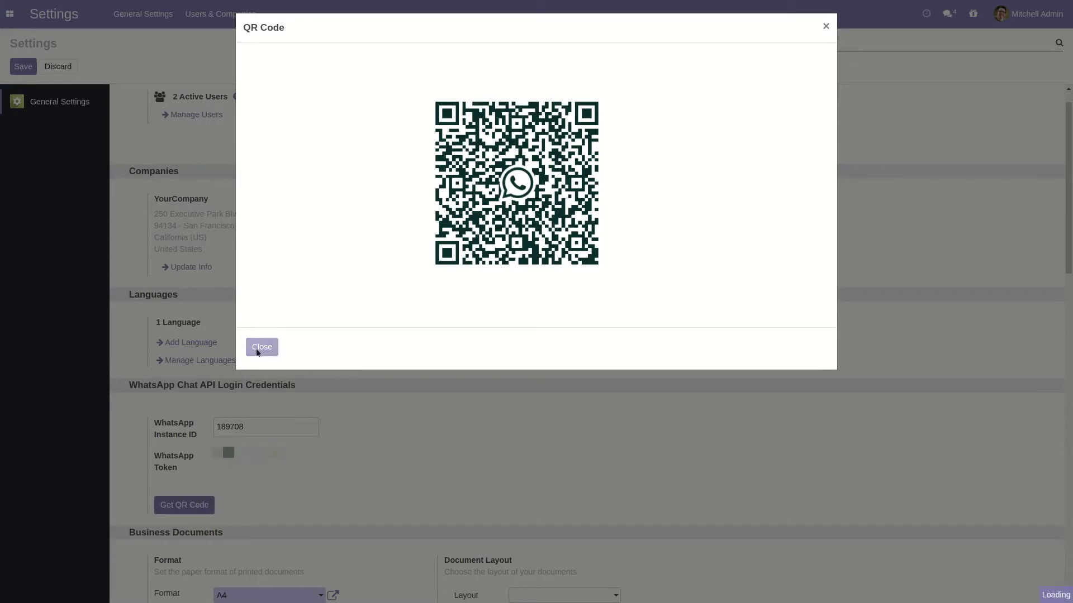
{"action": "left_click", "coordinate": [261, 347]}
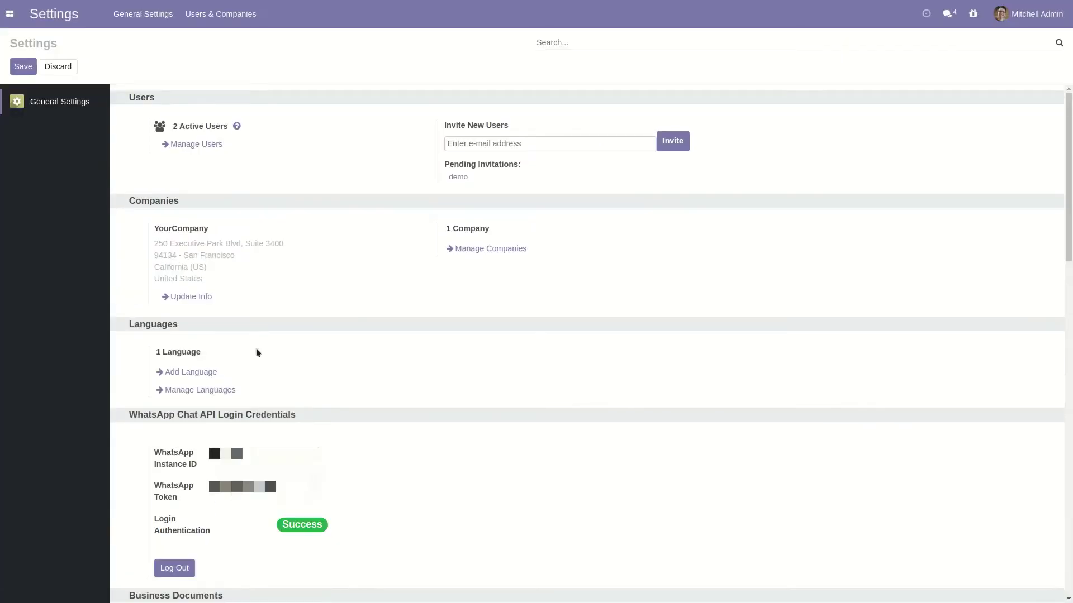
{"action": "scroll", "coordinate": [256, 352], "scroll_direction": "down", "scroll_amount": 3}
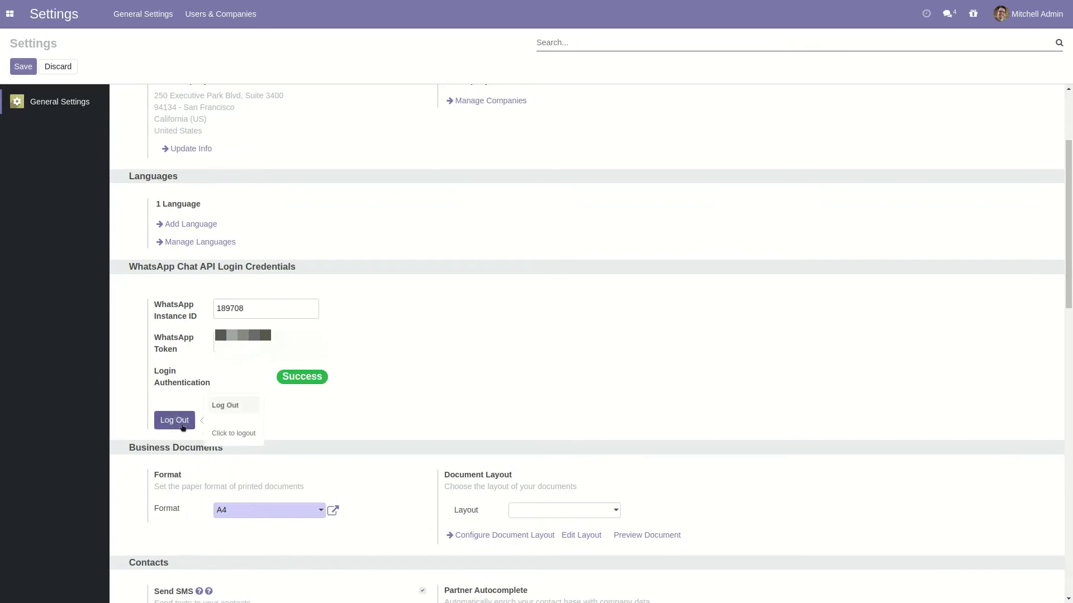
Examine the WhatsApp signature in the logged-in account's preferences and leave them without saving
{"action": "left_click", "coordinate": [1028, 13]}
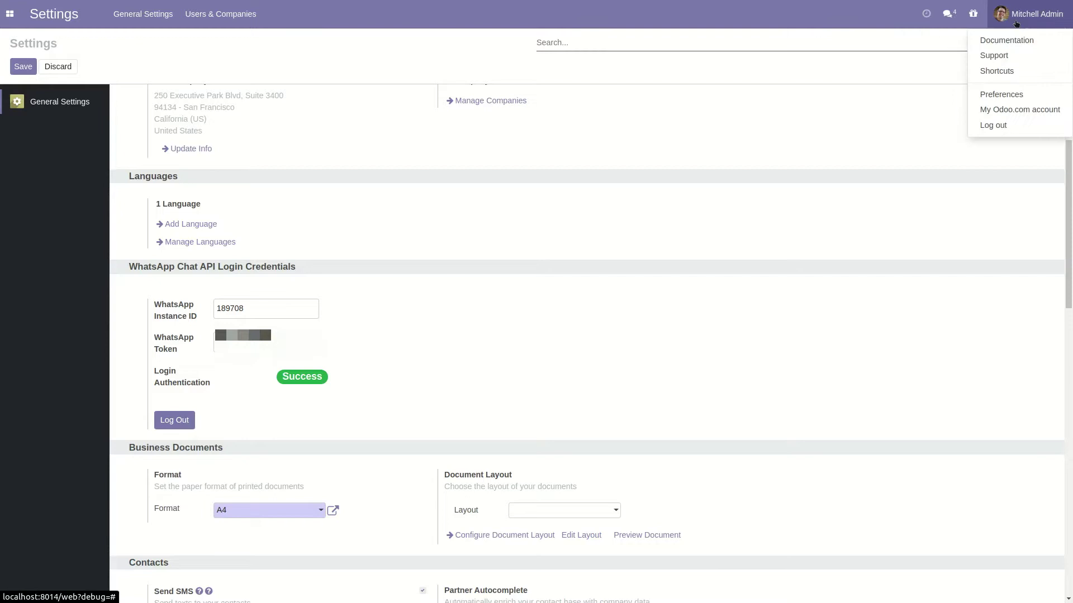
{"action": "left_click", "coordinate": [992, 95]}
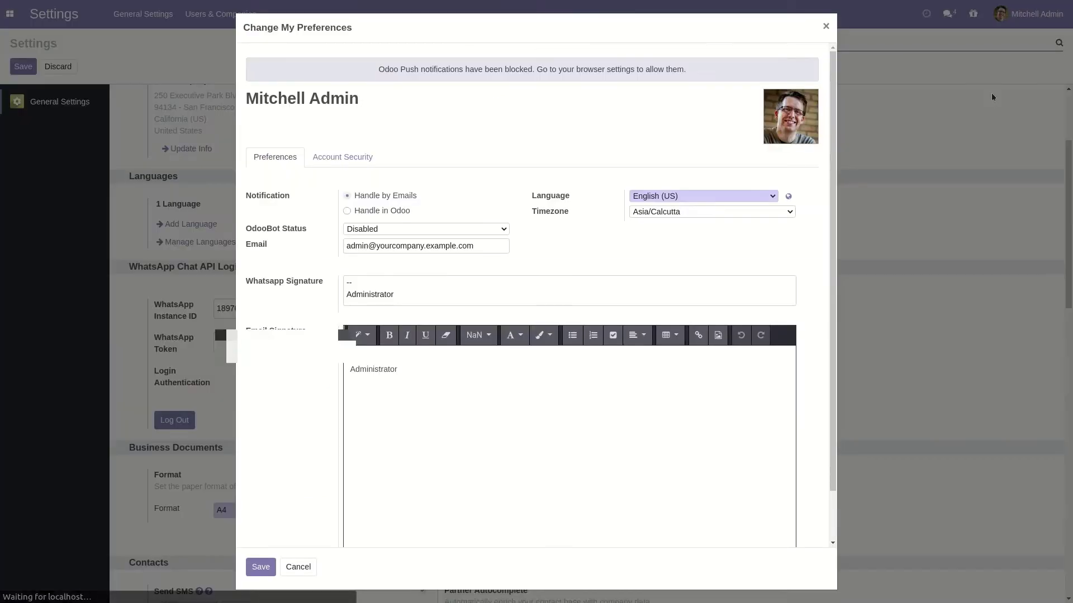
{"action": "triple_click", "coordinate": [248, 283]}
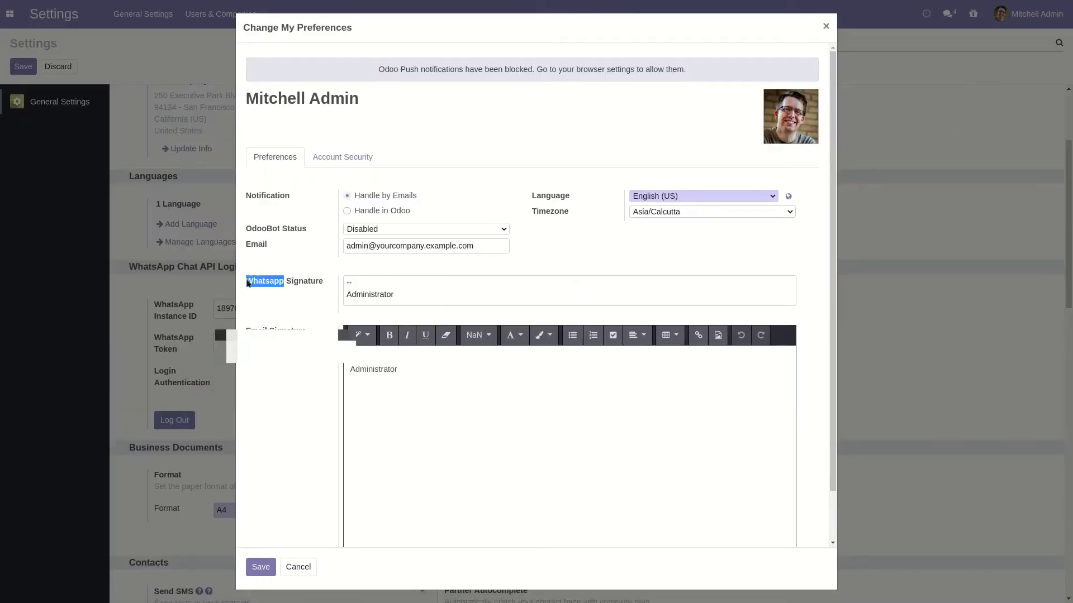
{"action": "left_click", "coordinate": [386, 286]}
{"action": "left_click", "coordinate": [299, 567]}
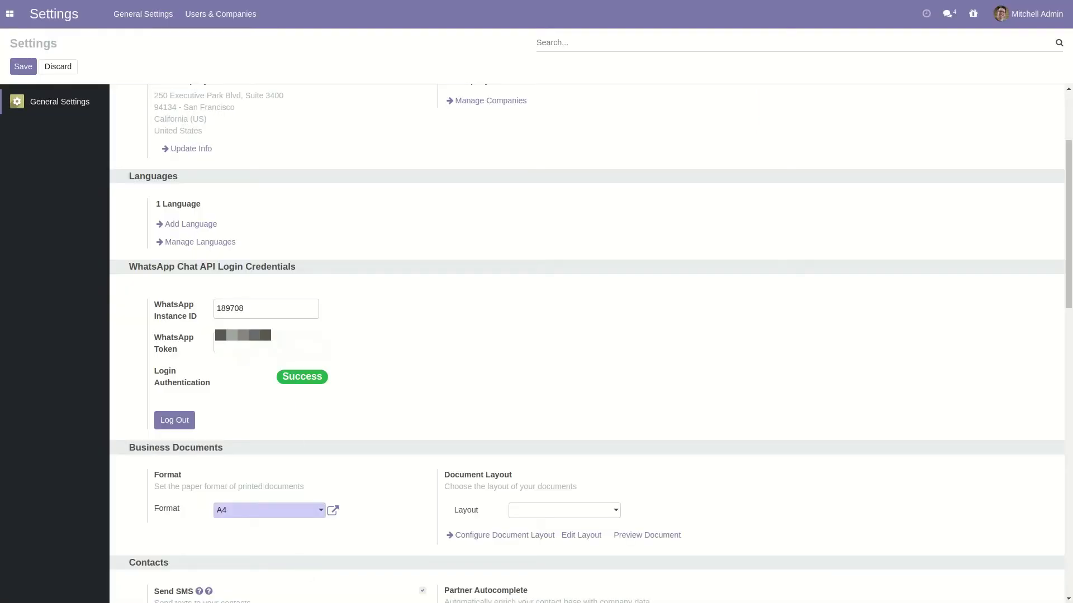
Go back to Discuss and open the WhatsApp Messenger form for composing a message
{"action": "left_click", "coordinate": [9, 15]}
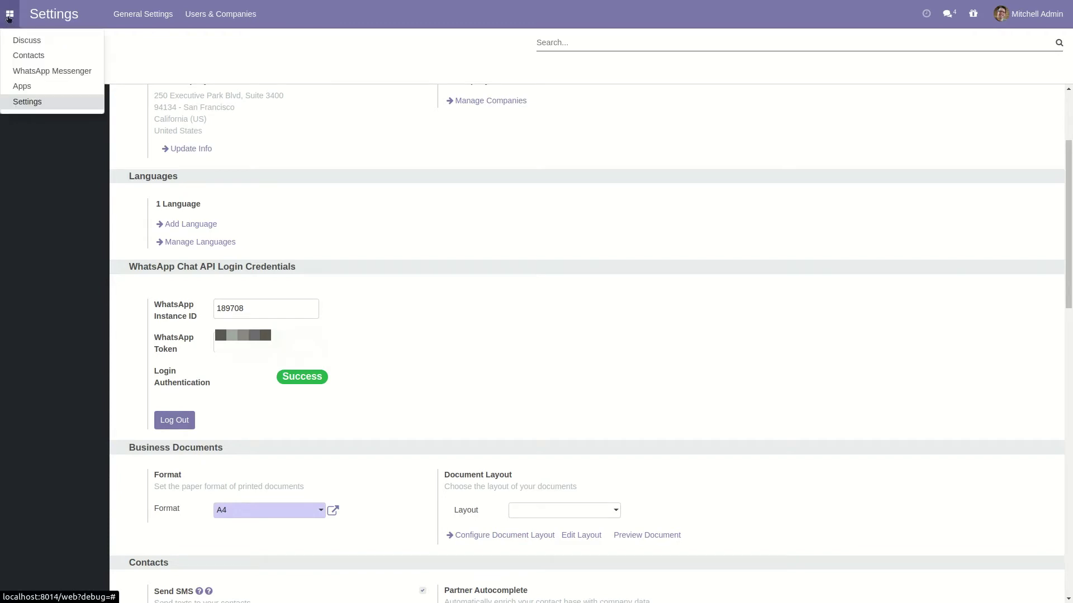
{"action": "left_click", "coordinate": [22, 40]}
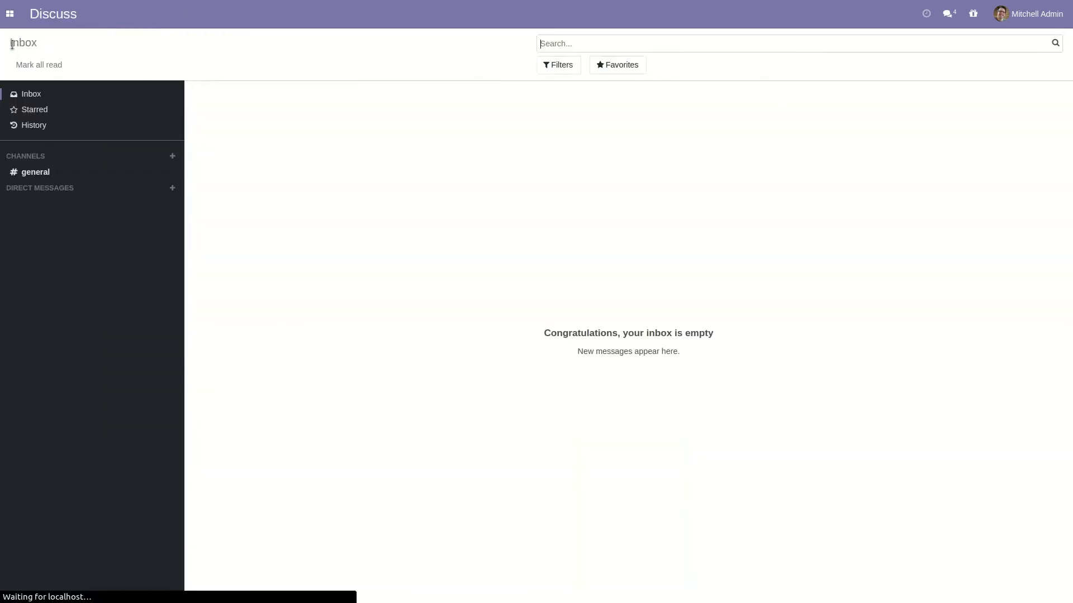
{"action": "left_click", "coordinate": [10, 14]}
{"action": "left_click", "coordinate": [37, 72]}
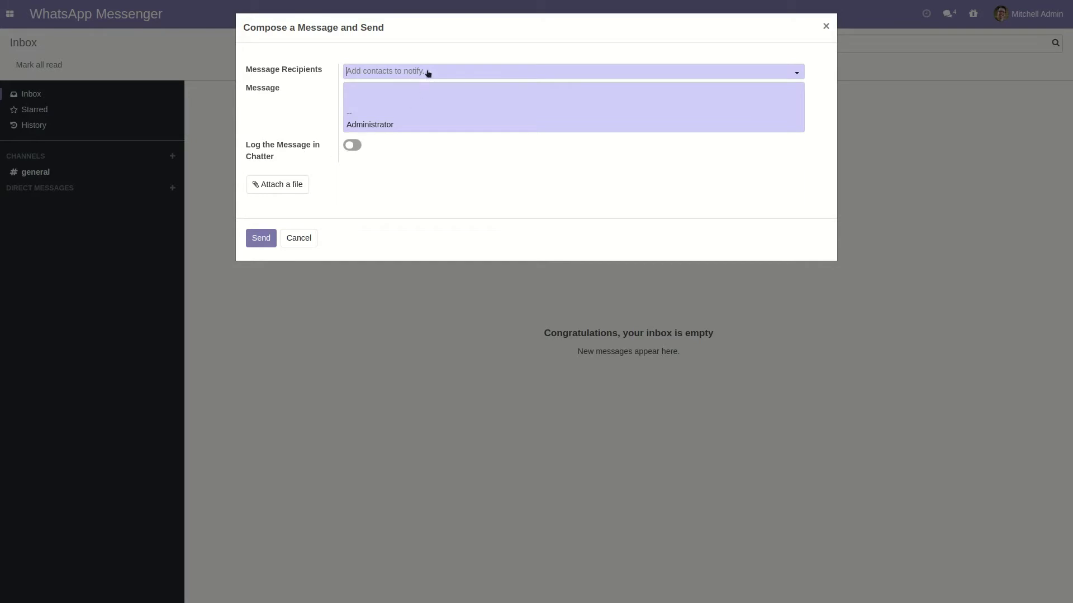
Add Ready Mat and Gemini Furniture as message recipients and write "Testing WhatsApp Message" above the signature
{"action": "left_click", "coordinate": [409, 72]}
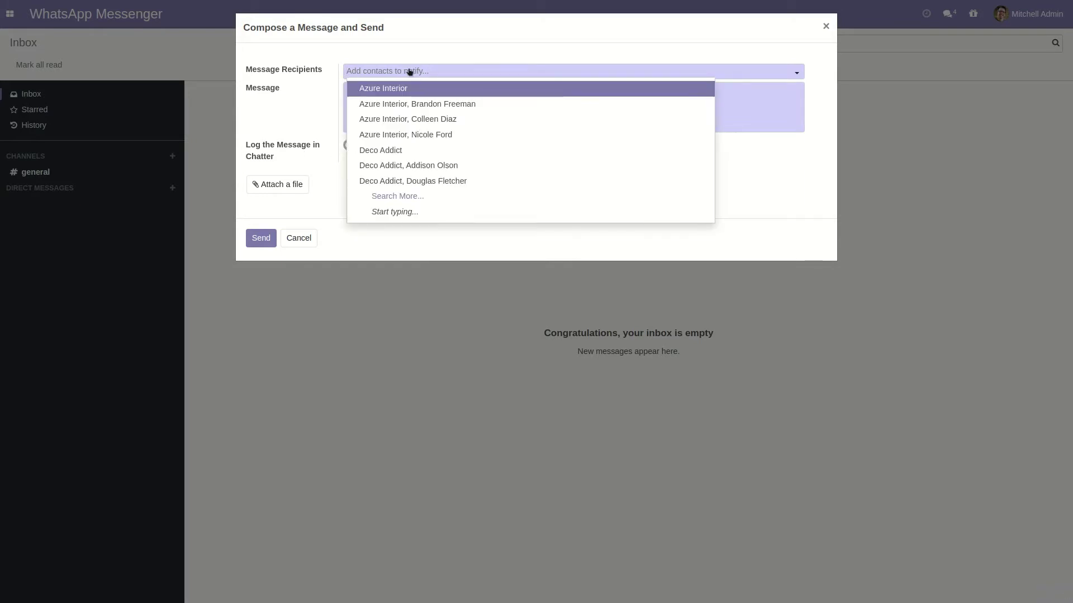
{"action": "type", "text": "Re"}
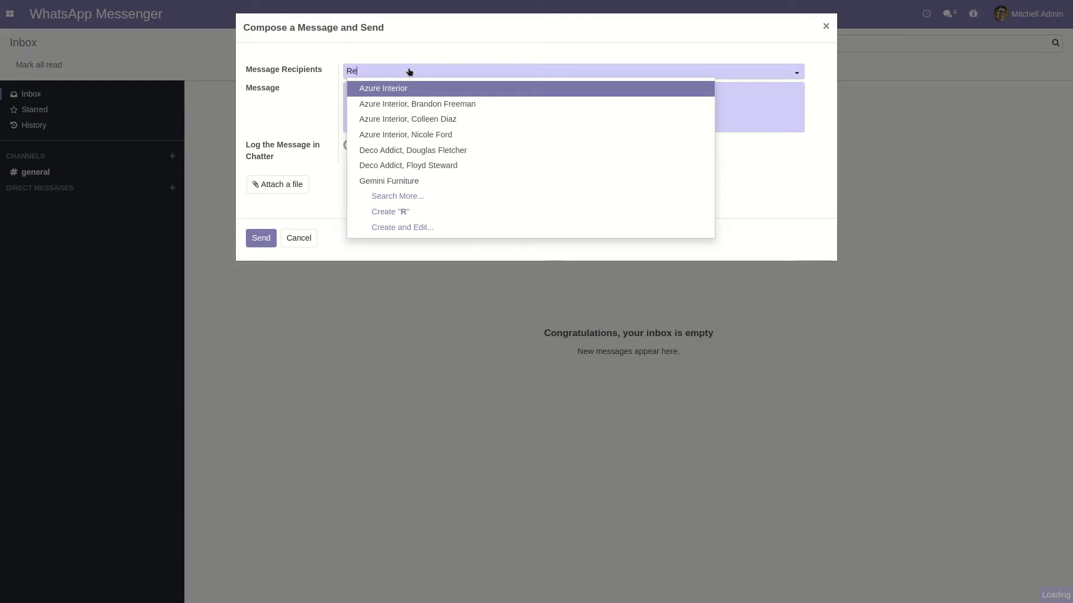
{"action": "type", "text": "ad"}
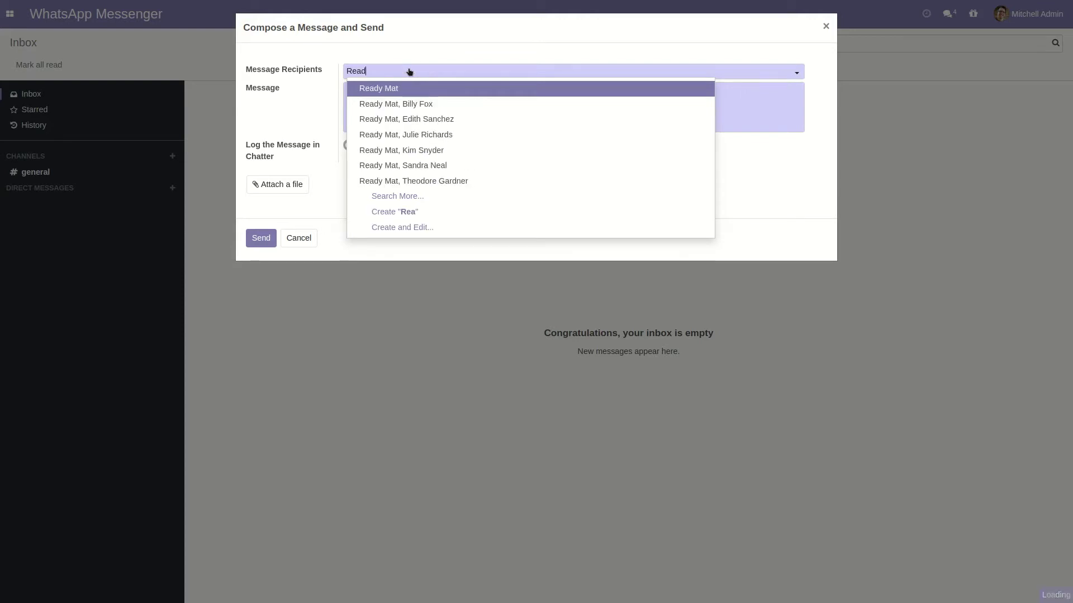
{"action": "left_click", "coordinate": [392, 88]}
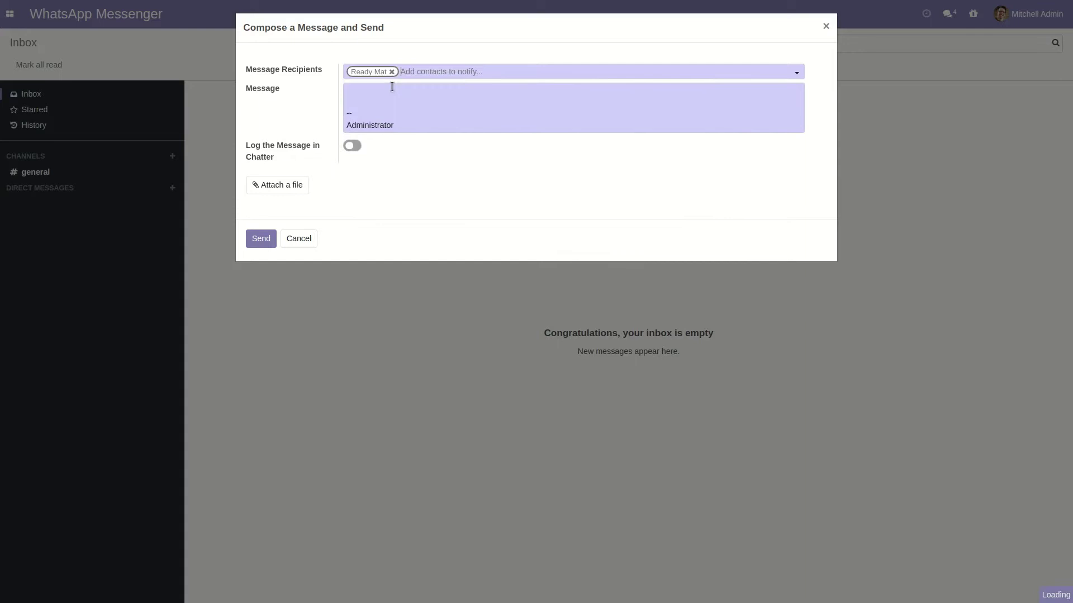
{"action": "left_click", "coordinate": [442, 76]}
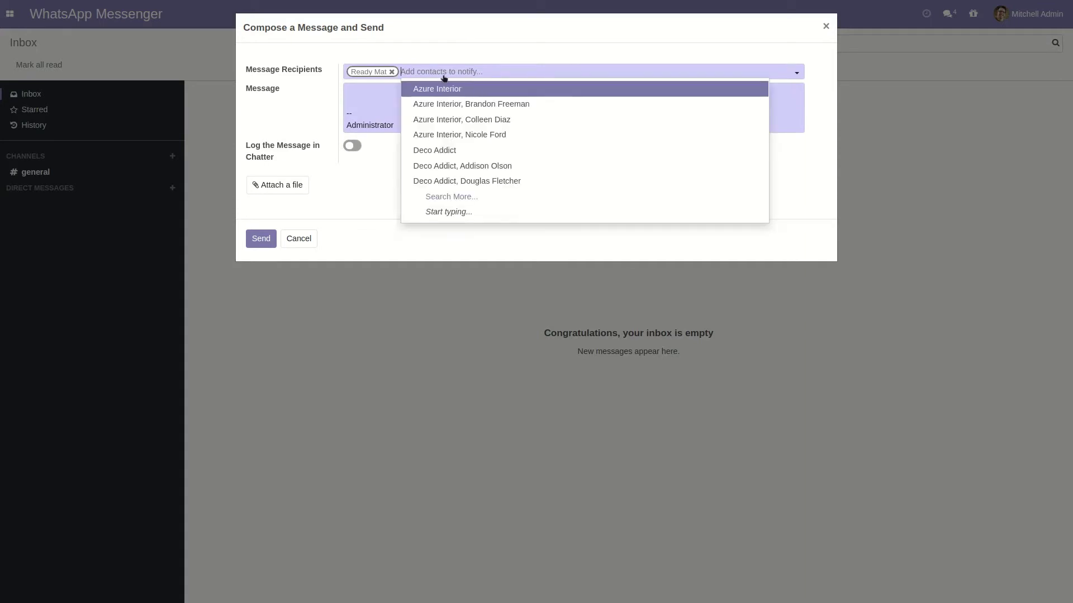
{"action": "type", "text": "Ge"}
{"action": "left_click", "coordinate": [445, 88]}
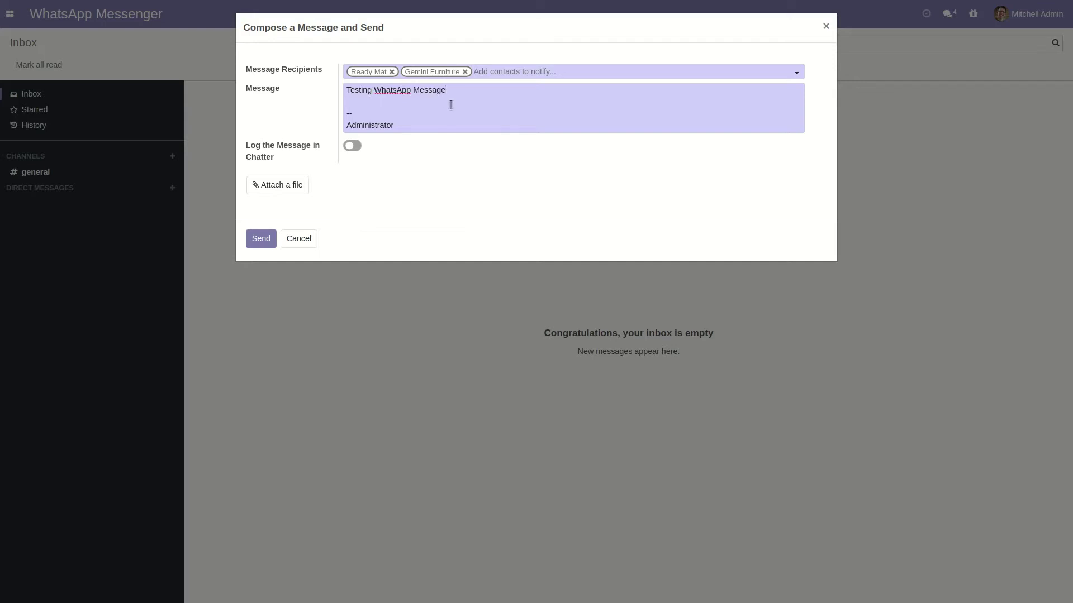
Enable logging of the WhatsApp message in the chatter
{"action": "double_click", "coordinate": [257, 150]}
{"action": "left_click", "coordinate": [258, 150]}
{"action": "triple_click", "coordinate": [258, 154]}
{"action": "left_click", "coordinate": [352, 147]}
Attach the OEM-High-Quality-But-Cheap-Portable-UV-Light-Bag JPG image to the message and send it
{"action": "left_click", "coordinate": [284, 191]}
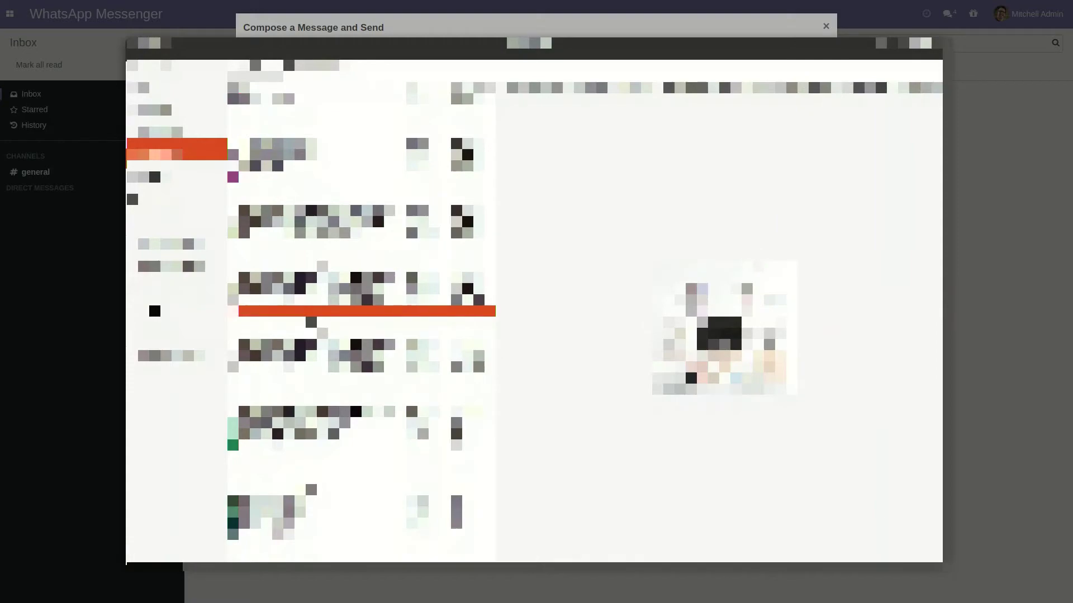
{"action": "double_click", "coordinate": [314, 309]}
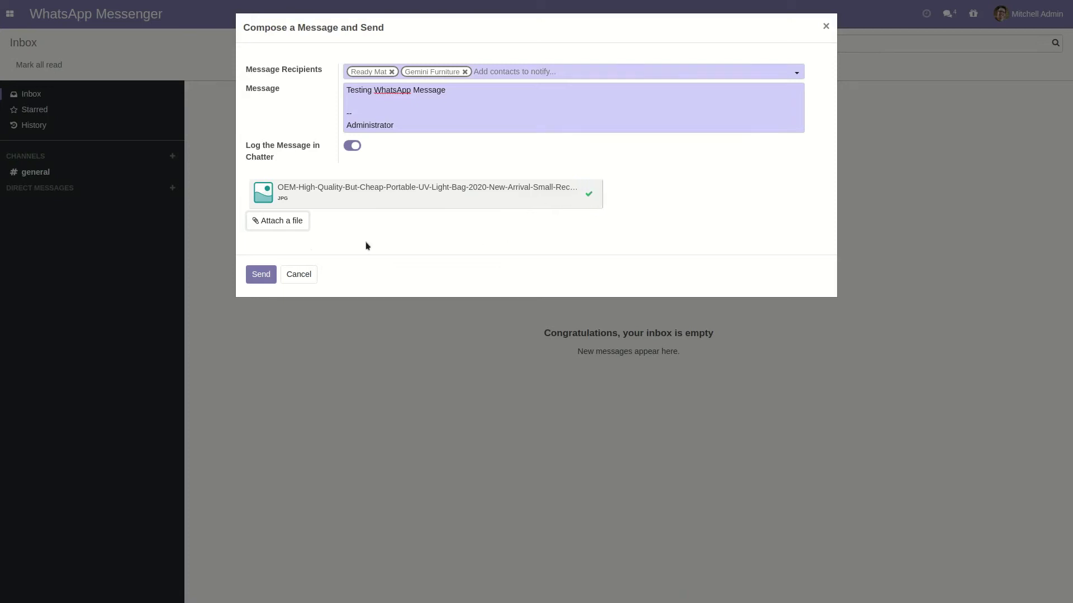
{"action": "left_click", "coordinate": [258, 277]}
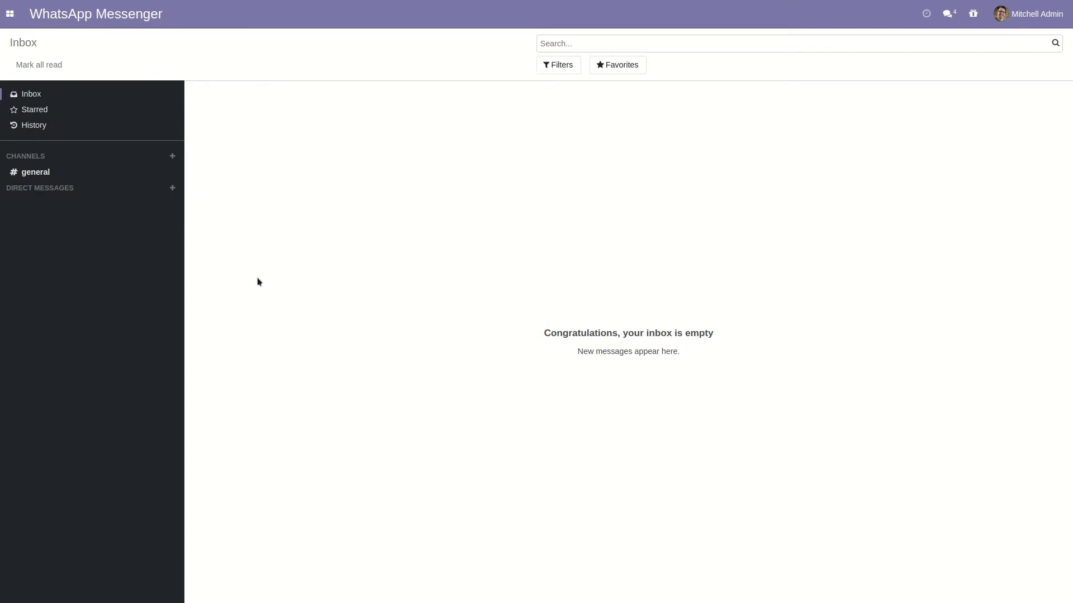
Open the Gemini Furniture company record in Contacts
{"action": "left_click", "coordinate": [10, 13]}
{"action": "left_click", "coordinate": [26, 55]}
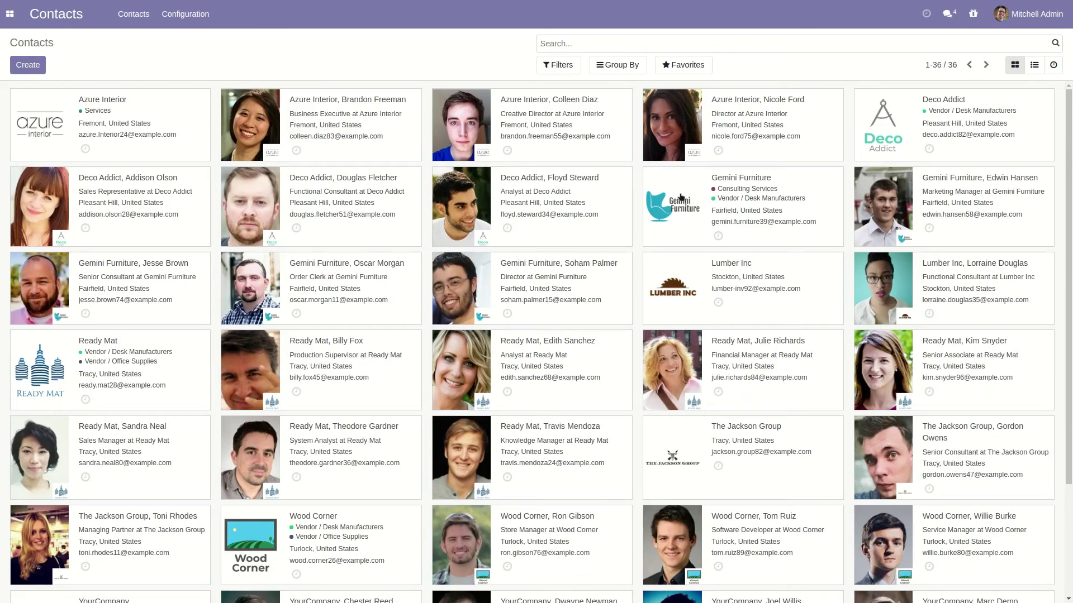
{"action": "left_click", "coordinate": [681, 197]}
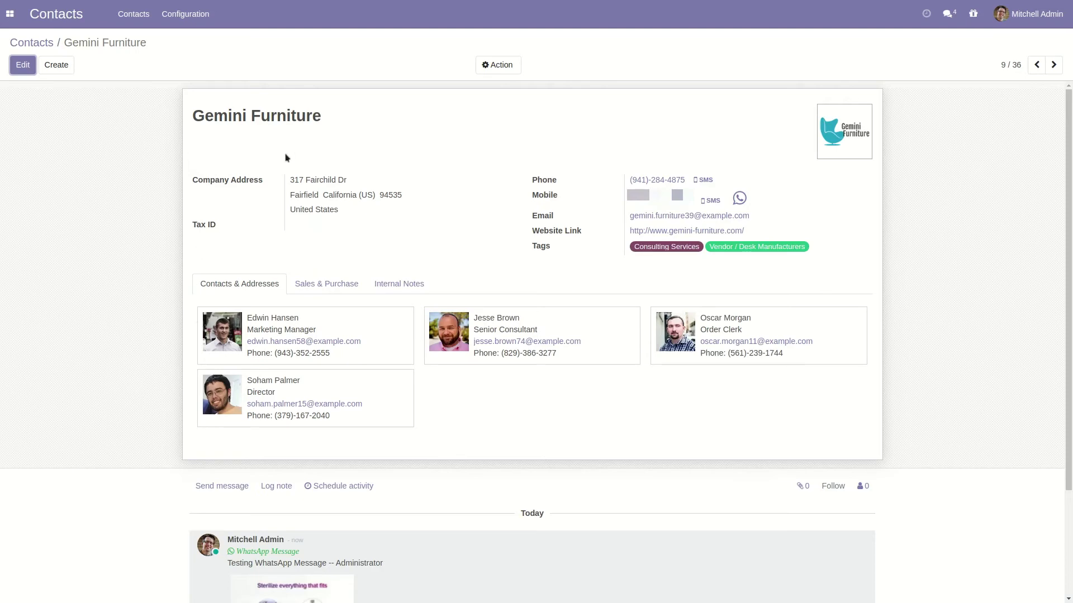
{"action": "left_click_drag", "start_coordinate": [191, 112], "coordinate": [335, 125]}
{"action": "left_click", "coordinate": [341, 128]}
Examine the WhatsApp message logged in Gemini Furniture's chatter, previewing its attached image and closing the preview
{"action": "scroll", "coordinate": [335, 125], "scroll_direction": "down", "scroll_amount": 5}
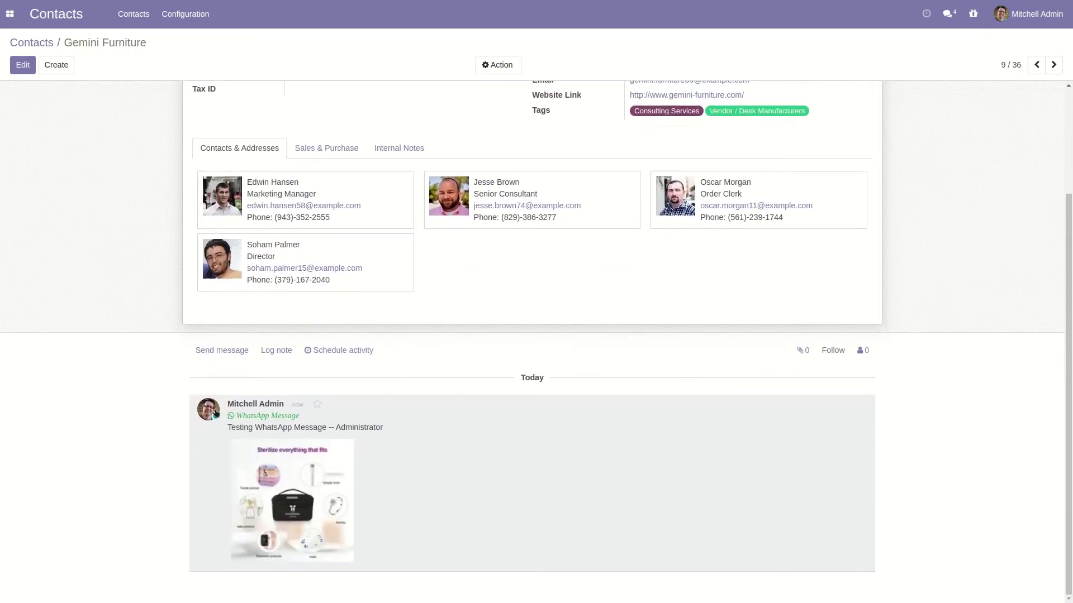
{"action": "scroll", "coordinate": [453, 411], "scroll_direction": "up", "scroll_amount": 2}
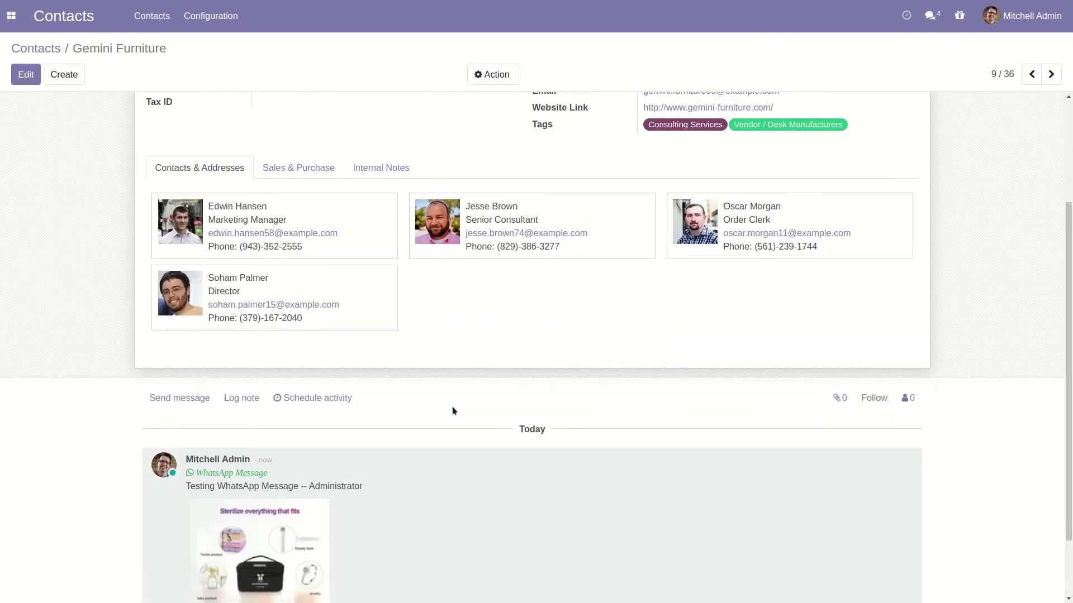
{"action": "scroll", "coordinate": [453, 410], "scroll_direction": "down", "scroll_amount": 1}
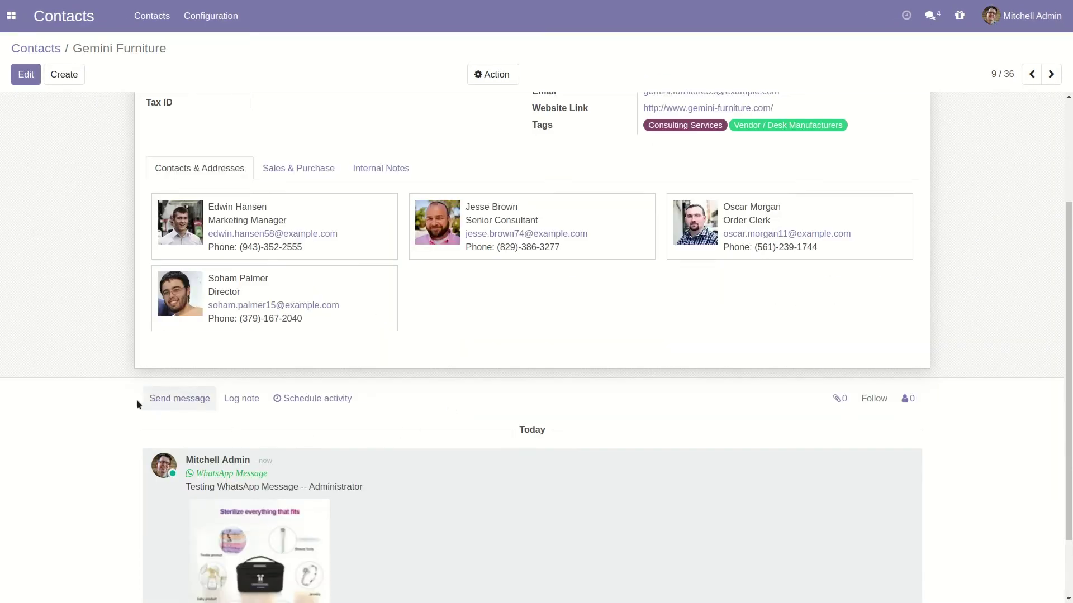
{"action": "scroll", "coordinate": [134, 400], "scroll_direction": "down", "scroll_amount": 2}
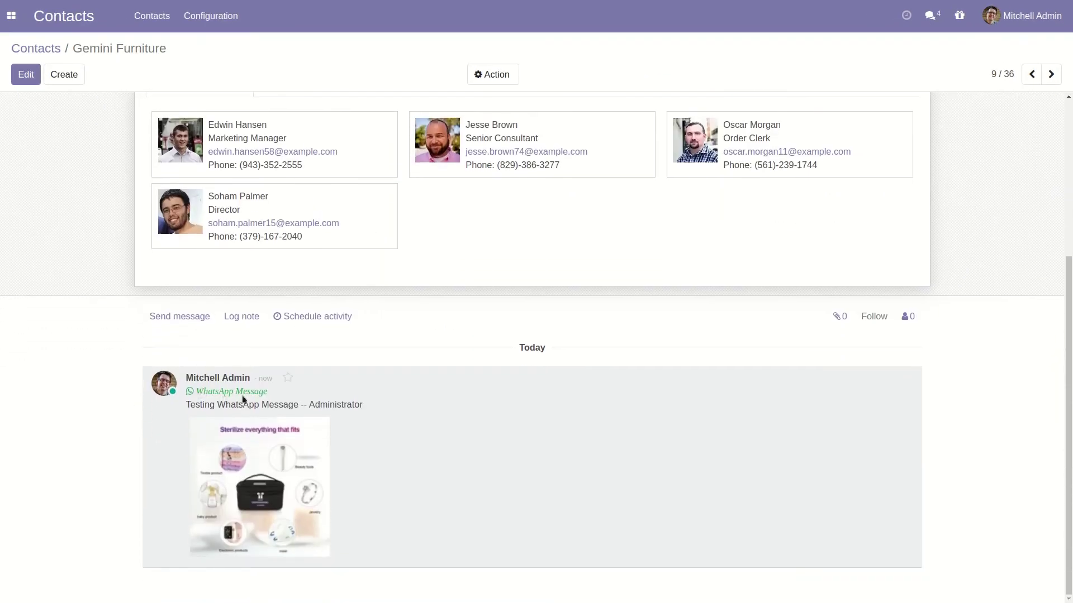
{"action": "mouse_move", "coordinate": [241, 484]}
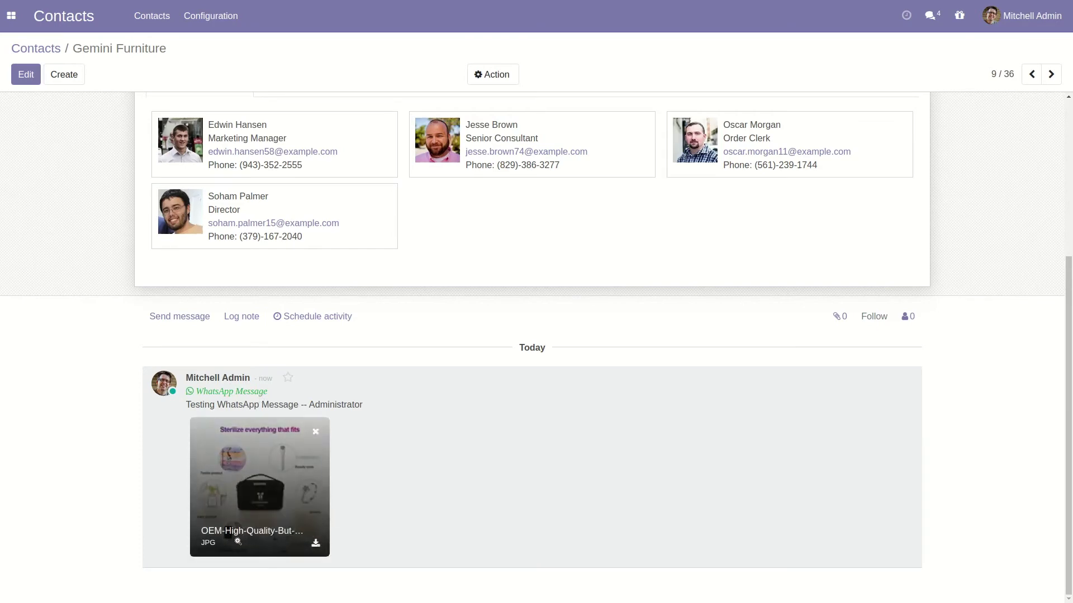
{"action": "left_click", "coordinate": [246, 492]}
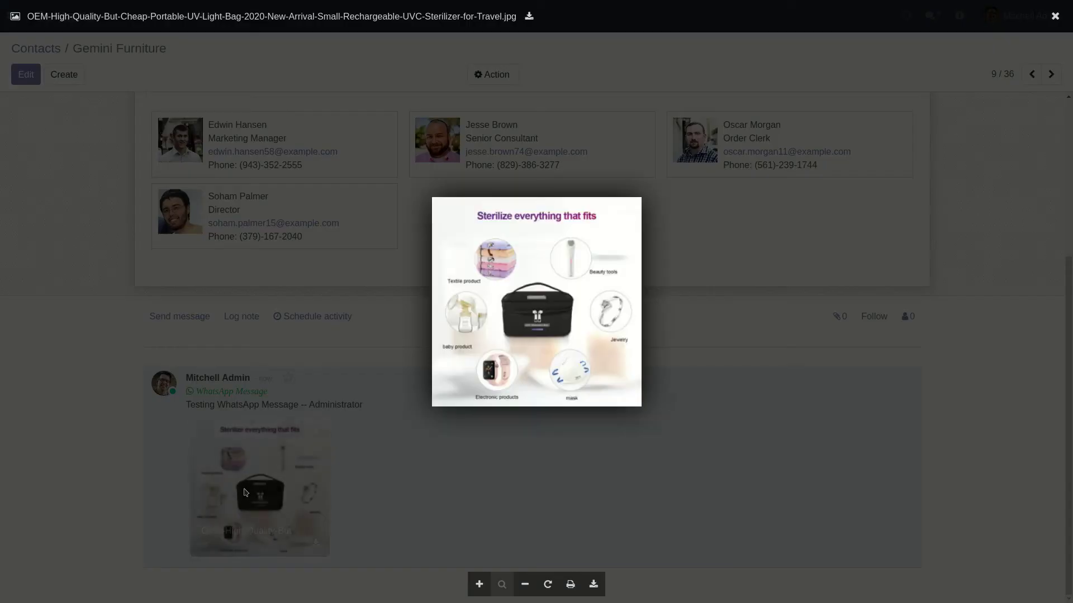
{"action": "left_click", "coordinate": [245, 492]}
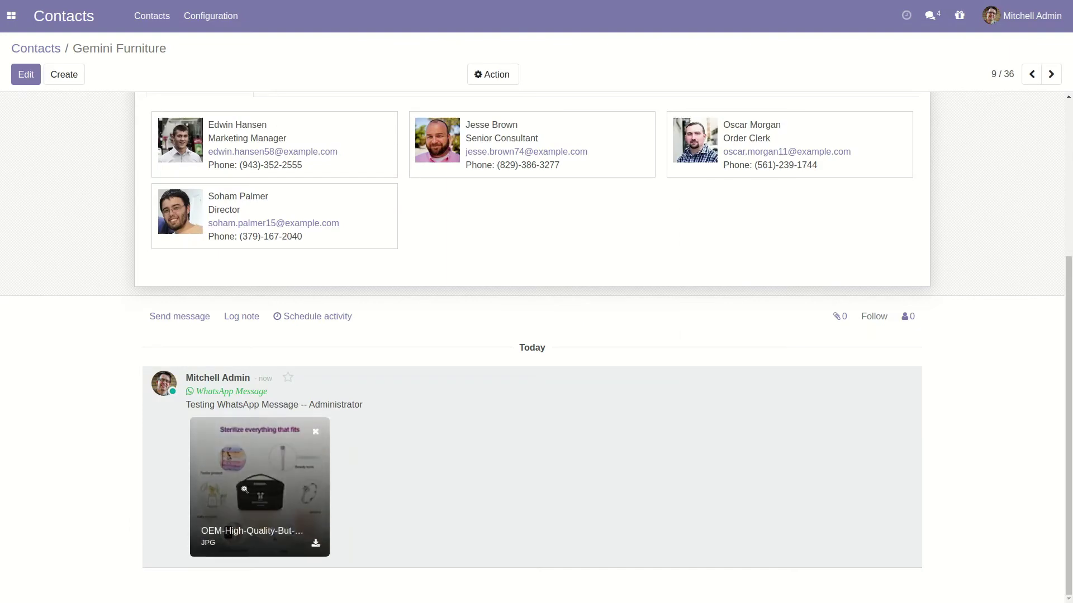
Return from the Gemini Furniture record to the Contacts overview
{"action": "scroll", "coordinate": [487, 454], "scroll_direction": "up", "scroll_amount": 1}
{"action": "scroll", "coordinate": [488, 454], "scroll_direction": "up", "scroll_amount": 5}
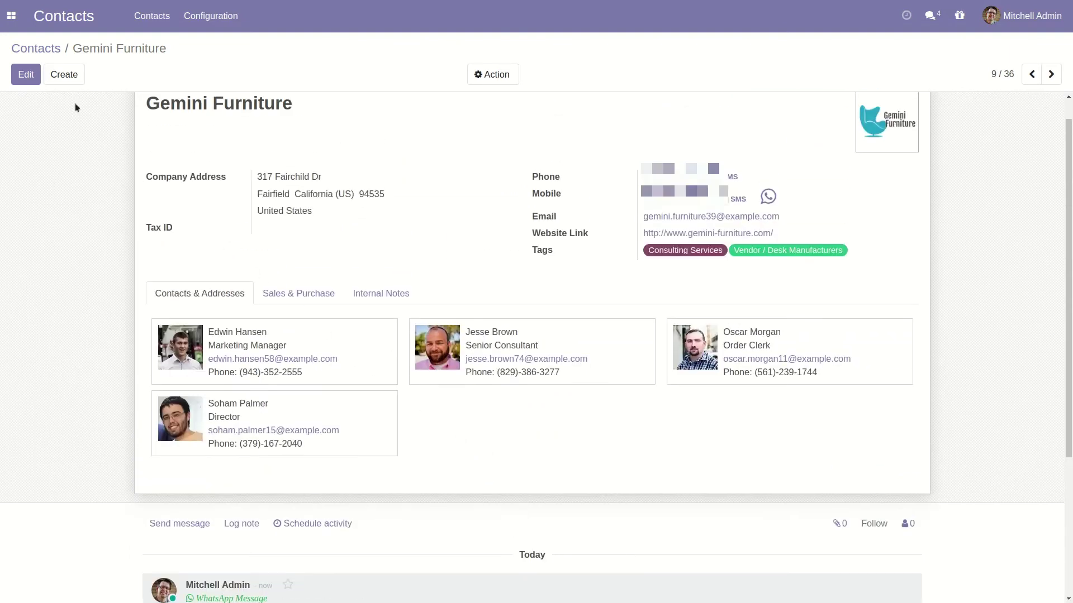
{"action": "left_click", "coordinate": [42, 50]}
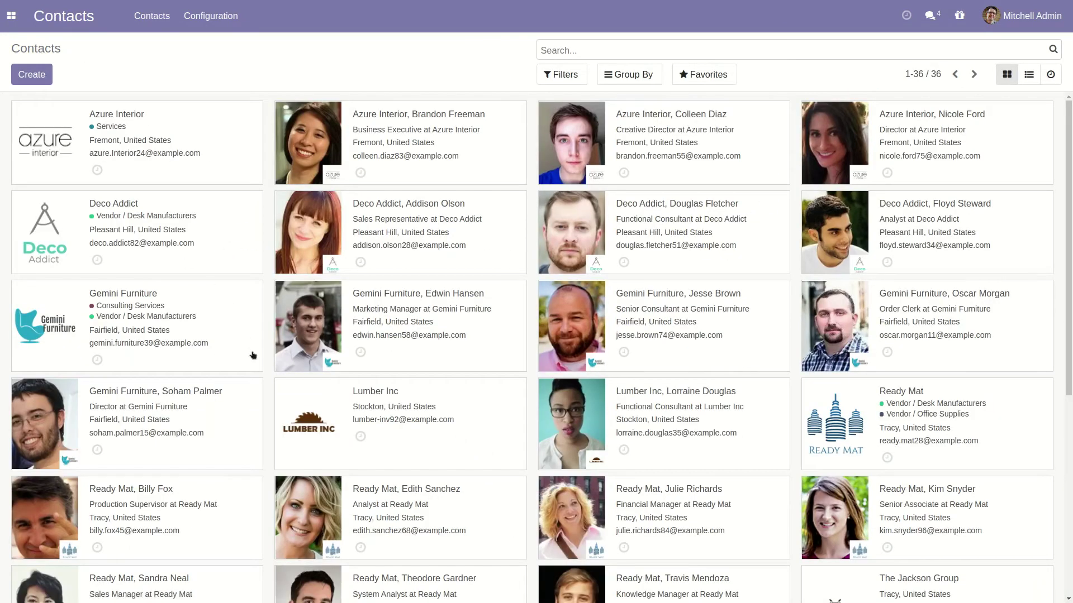
Open the Ready Mat company record from the Contacts overview
{"action": "scroll", "coordinate": [309, 394], "scroll_direction": "down", "scroll_amount": 2}
{"action": "scroll", "coordinate": [309, 395], "scroll_direction": "down", "scroll_amount": 4}
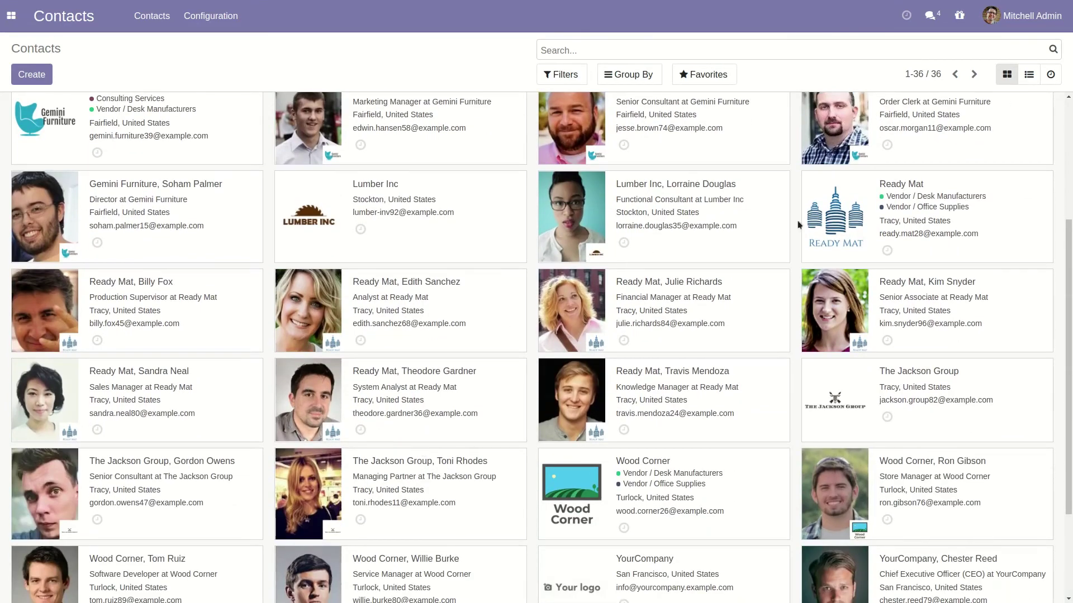
{"action": "left_click", "coordinate": [850, 203]}
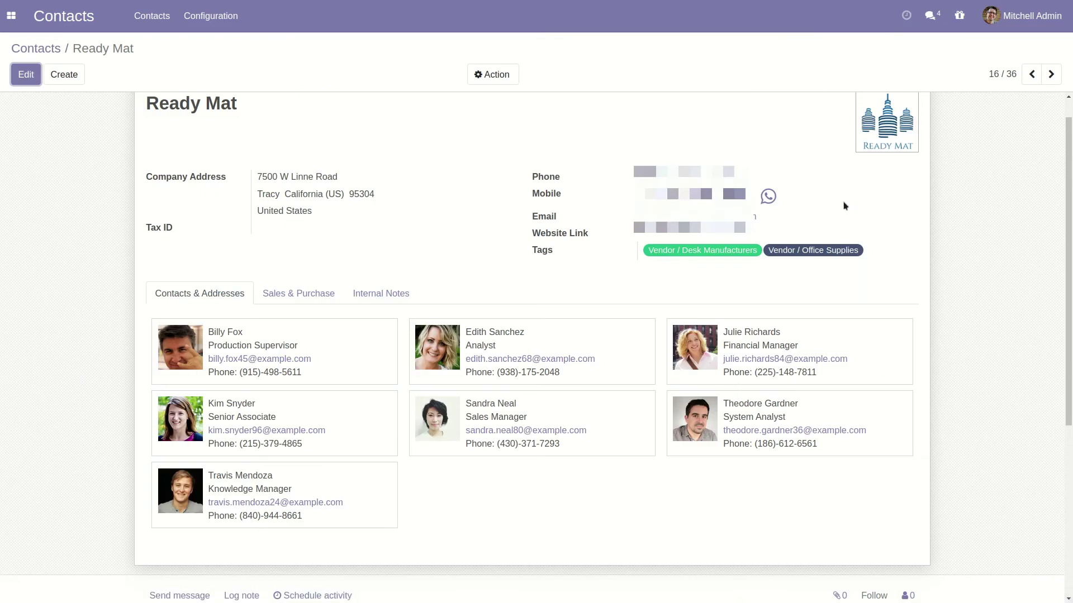
Examine the WhatsApp message and attached image logged in Ready Mat's chatter
{"action": "scroll", "coordinate": [211, 177], "scroll_direction": "up", "scroll_amount": 1}
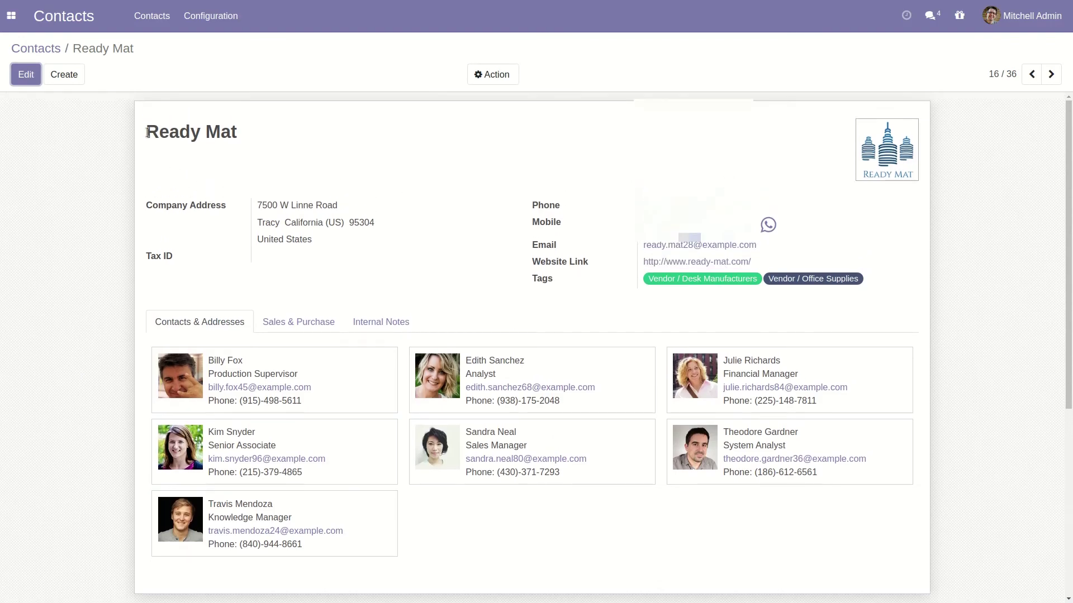
{"action": "left_click_drag", "start_coordinate": [147, 132], "coordinate": [246, 136]}
{"action": "left_click", "coordinate": [246, 136]}
{"action": "scroll", "coordinate": [266, 246], "scroll_direction": "down", "scroll_amount": 4}
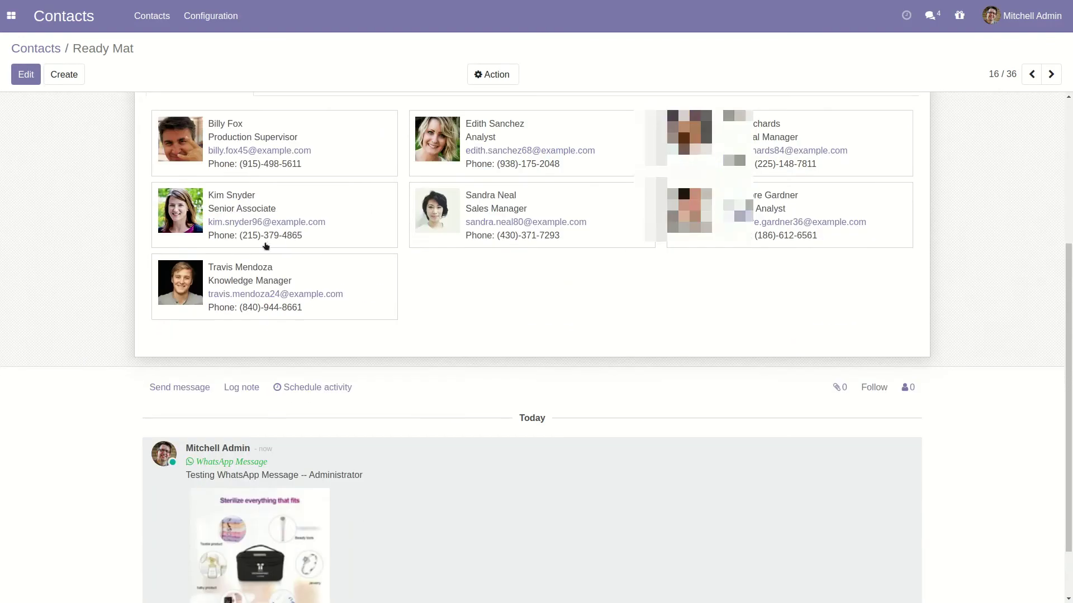
{"action": "scroll", "coordinate": [279, 292], "scroll_direction": "down", "scroll_amount": 2}
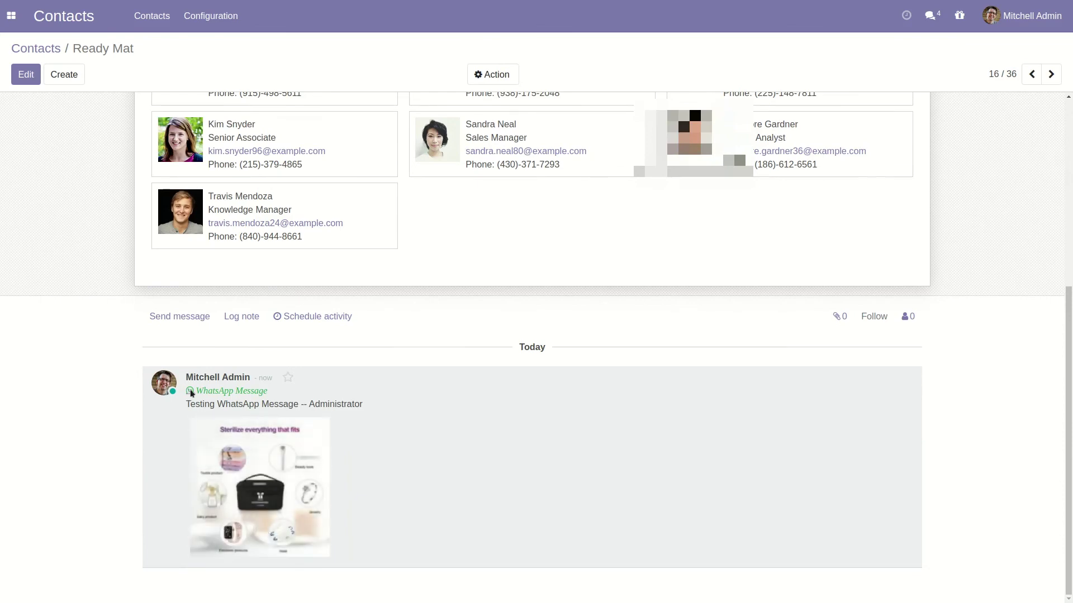
{"action": "left_click_drag", "start_coordinate": [190, 404], "coordinate": [364, 410]}
{"action": "left_click", "coordinate": [361, 424]}
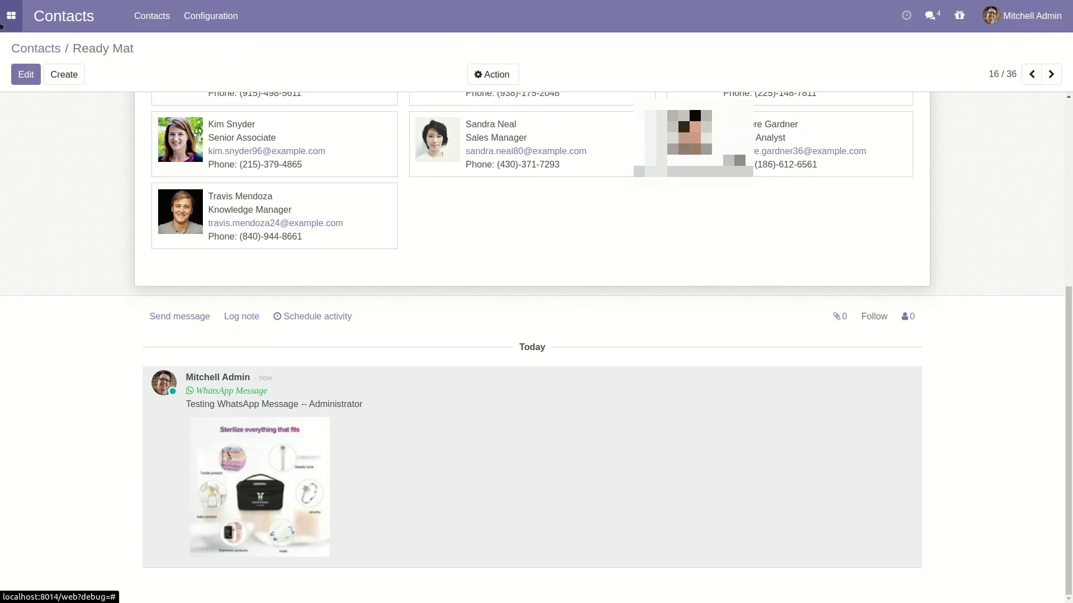
Compose a WhatsApp message reading "Test 2" above the signature from the Ready Mat record and send it
{"action": "scroll", "coordinate": [82, 290], "scroll_direction": "up", "scroll_amount": 5}
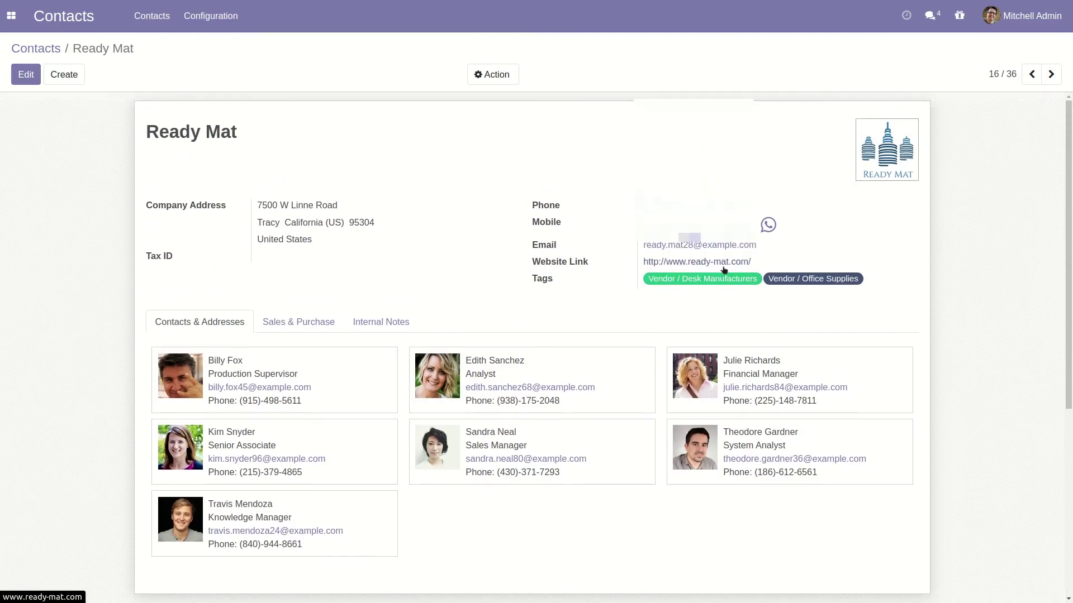
{"action": "left_click", "coordinate": [768, 224]}
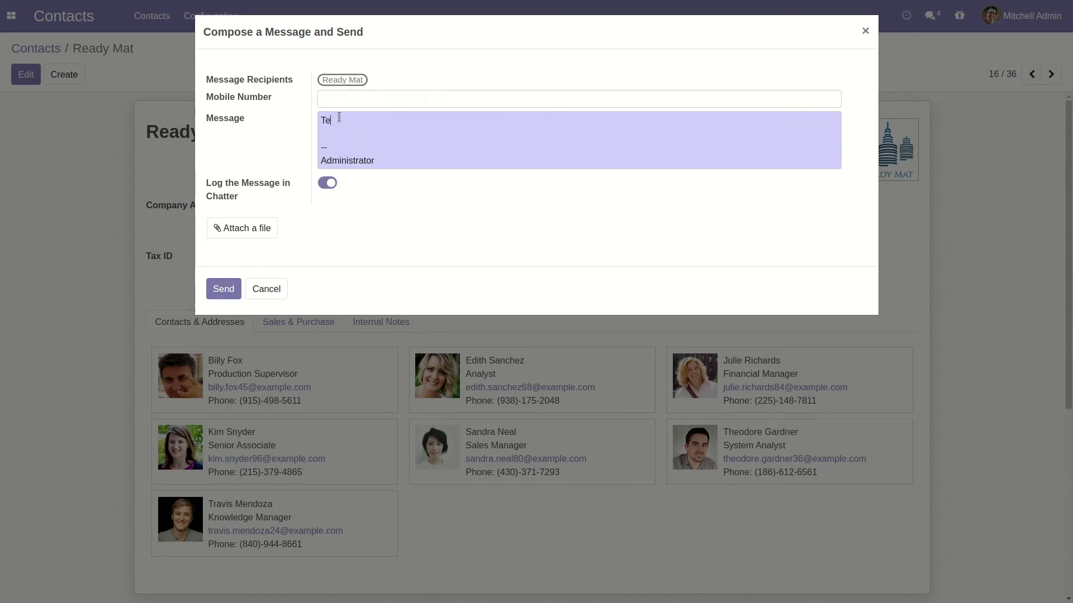
{"action": "type", "text": "st 2"}
{"action": "left_click", "coordinate": [222, 290]}
Check Ready Mat's chatter for the "Test 2" WhatsApp message and return to the Contacts overview
{"action": "scroll", "coordinate": [223, 294], "scroll_direction": "down", "scroll_amount": 4}
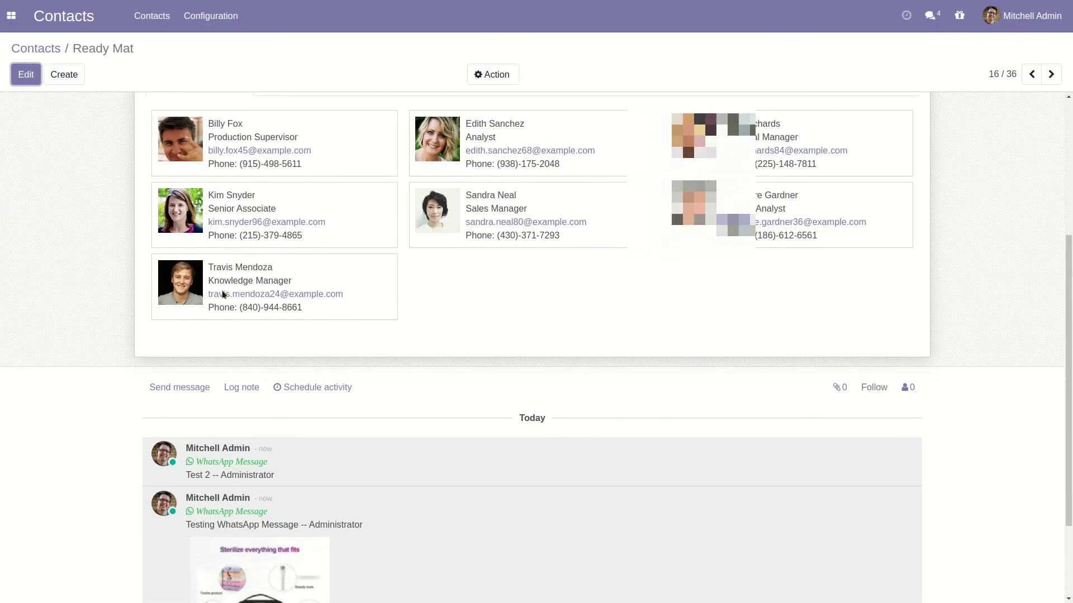
{"action": "scroll", "coordinate": [222, 295], "scroll_direction": "down", "scroll_amount": 2}
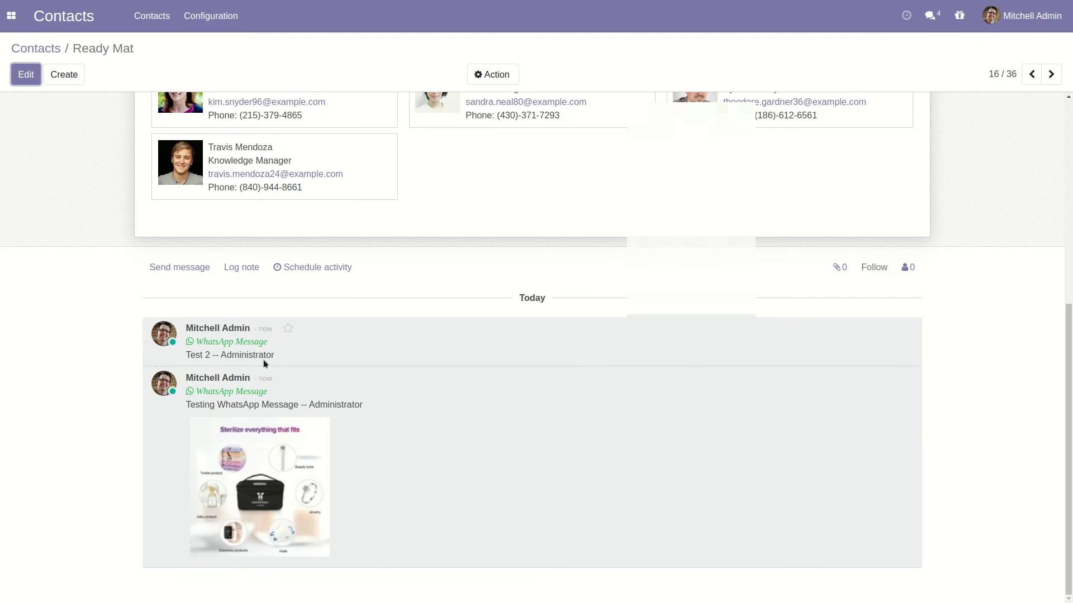
{"action": "scroll", "coordinate": [47, 252], "scroll_direction": "up", "scroll_amount": 4}
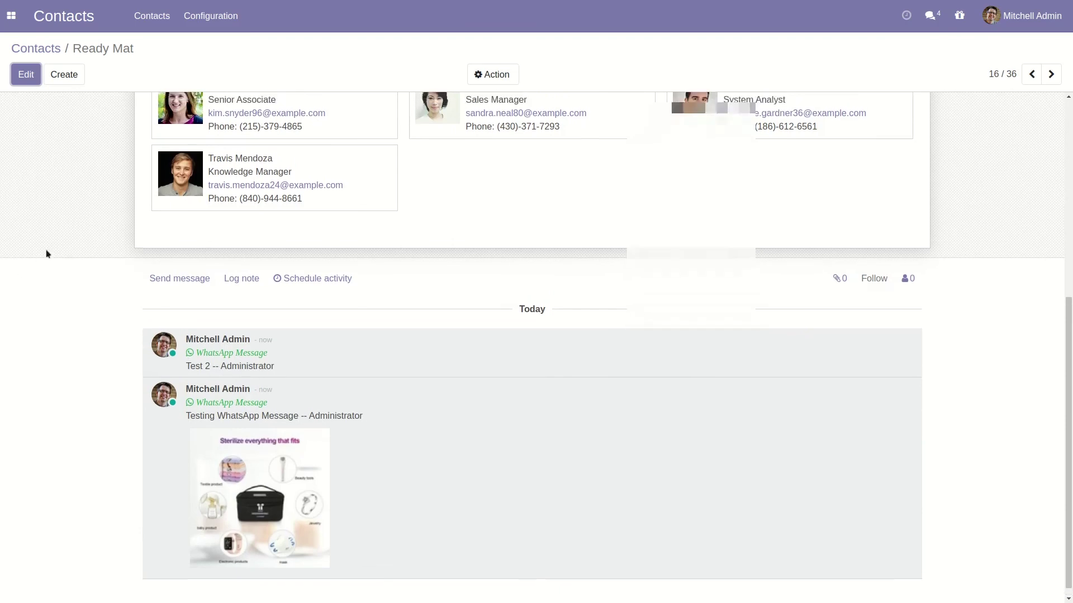
{"action": "scroll", "coordinate": [46, 253], "scroll_direction": "up", "scroll_amount": 2}
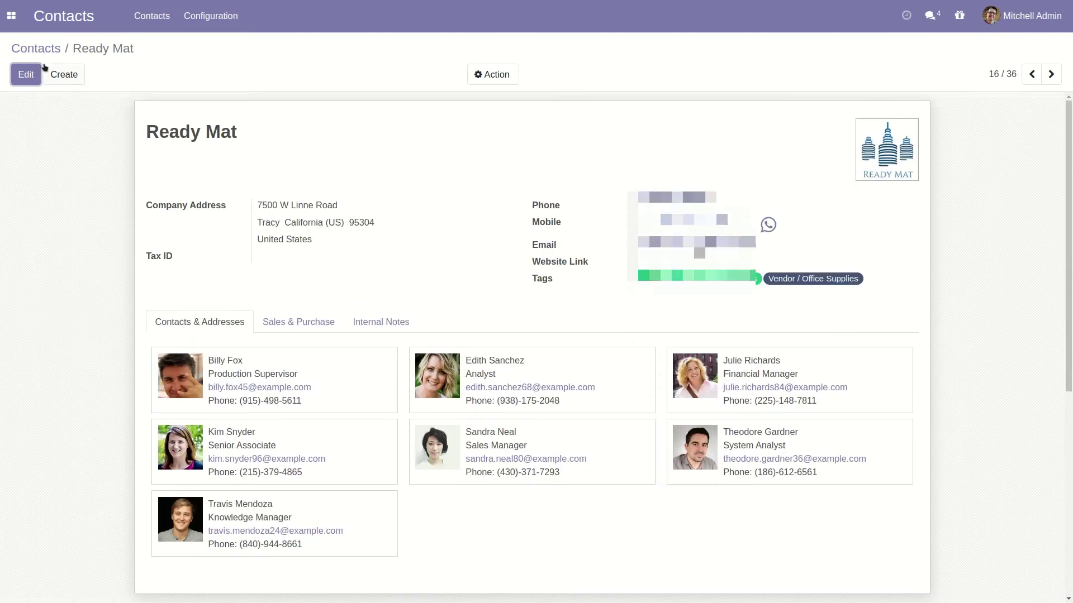
{"action": "left_click", "coordinate": [45, 51]}
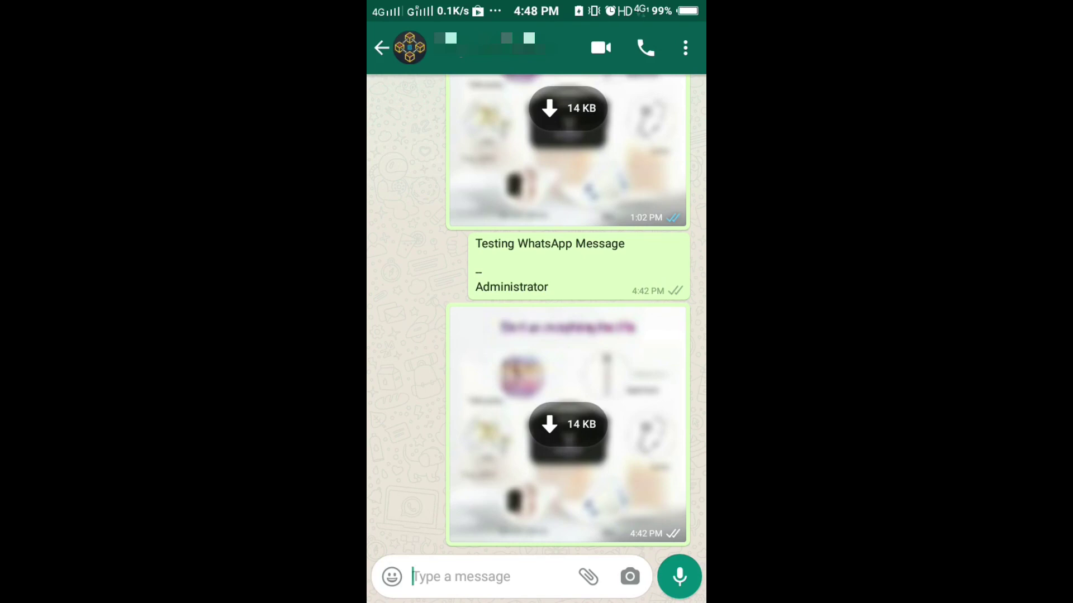
Switch to the WhatsApp chat on the phone and download the image below the latest "Testing WhatsApp Message"
{"action": "left_click", "coordinate": [568, 424]}
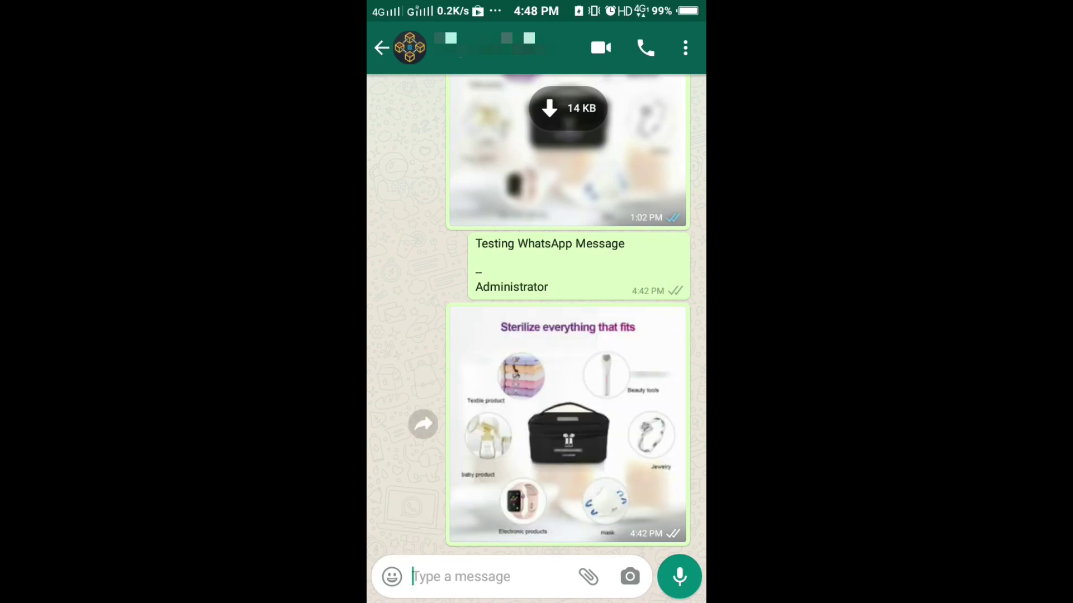